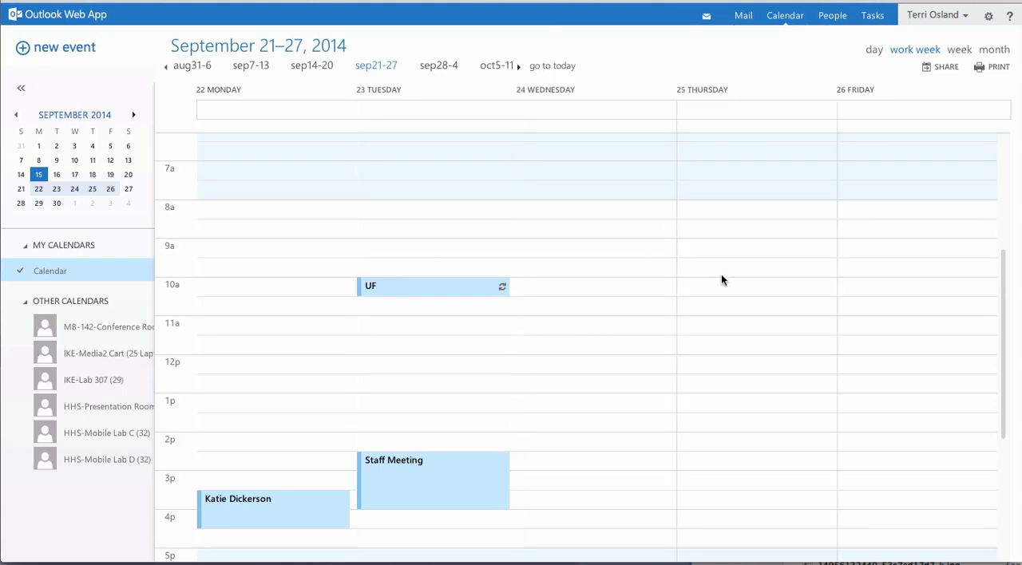
# Step: Create an event on Thursday, September 25, 2014 at 7:30 AM with a duration of 90 minutes
pyautogui.click(693, 186)
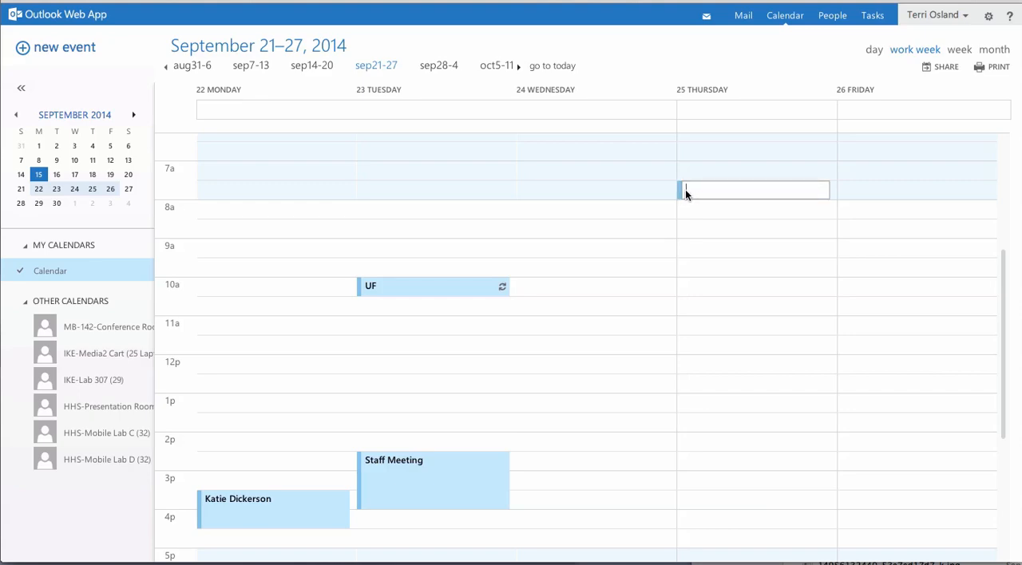
pyautogui.doubleClick(685, 191)
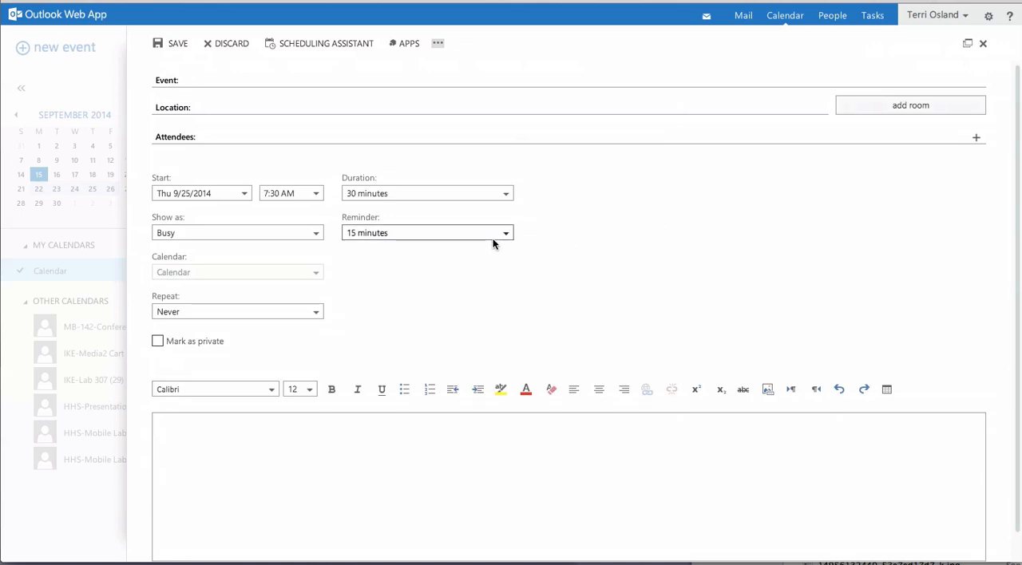
pyautogui.click(391, 193)
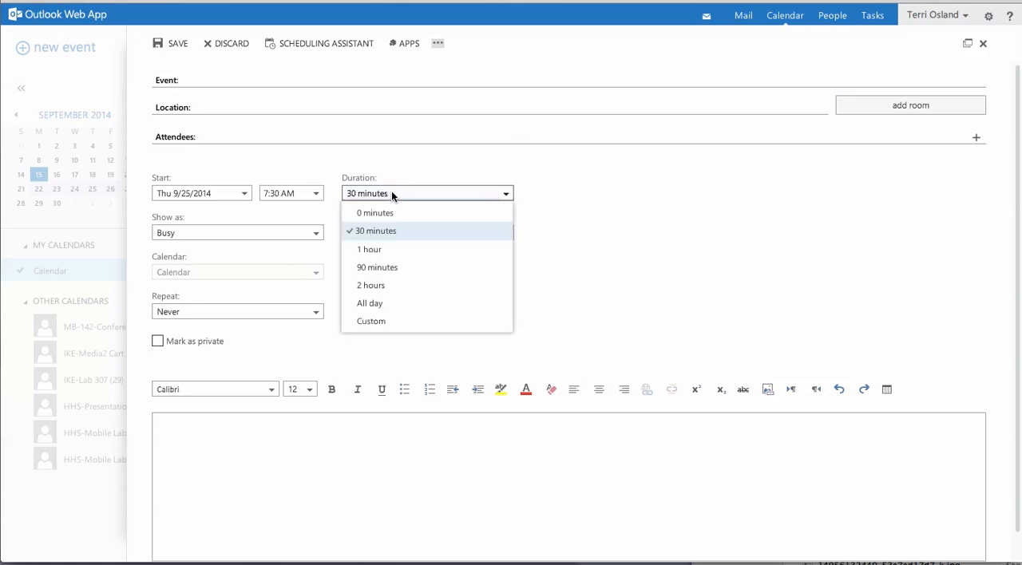
pyautogui.click(382, 267)
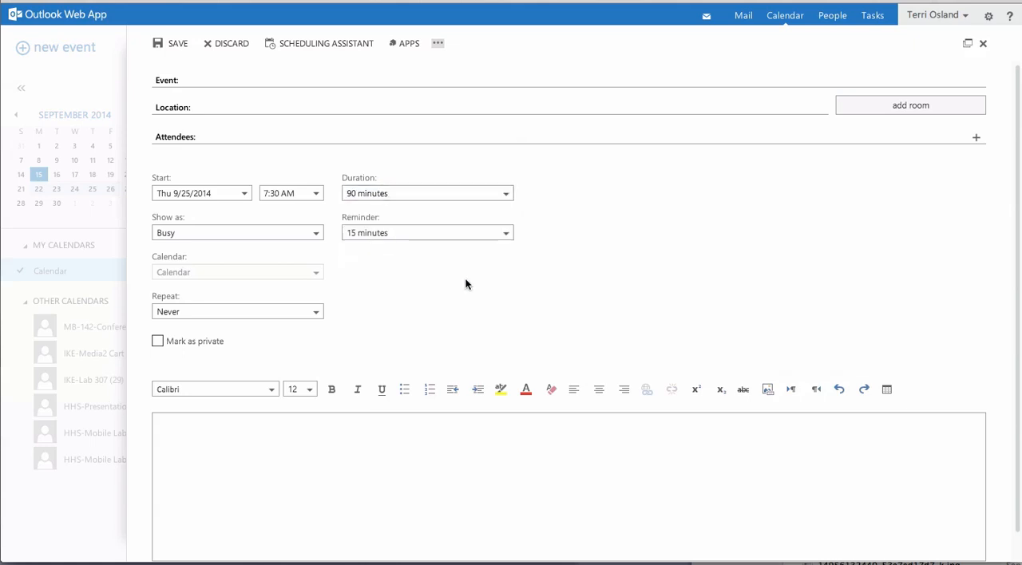
# Step: Name the new event "Block 1 - Biology"
pyautogui.click(221, 80)
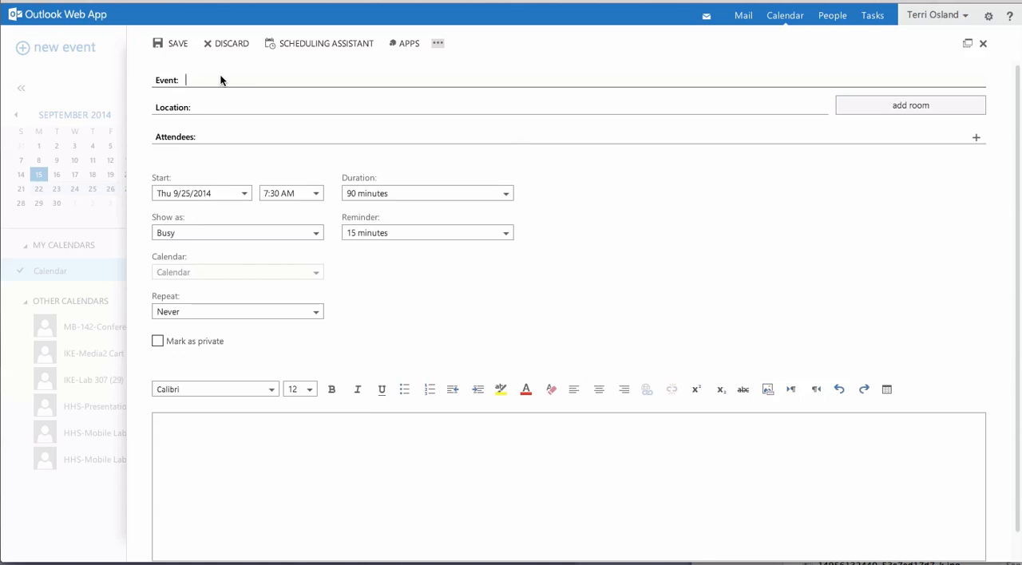
pyautogui.write('Block 1 - B')
pyautogui.write('olog')
pyautogui.press('BackSpace')
pyautogui.press('BackSpace')
pyautogui.press('BackSpace')
pyautogui.press('BackSpace')
pyautogui.write('iologya')
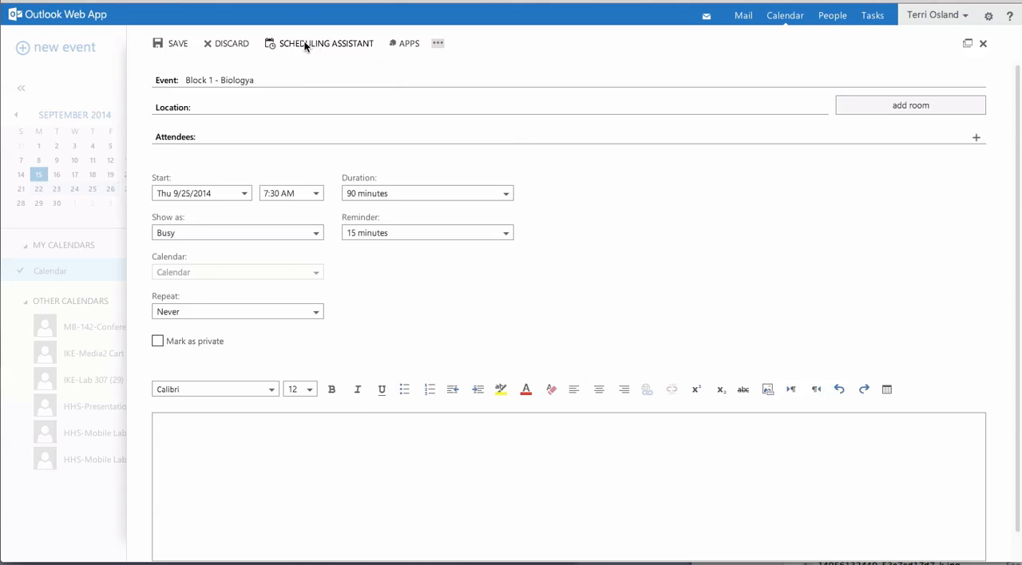
# Step: Use the Scheduling Assistant to add the room HHS-Computer Lab W161 (36 eMacs) to the event and accept it
pyautogui.click(309, 45)
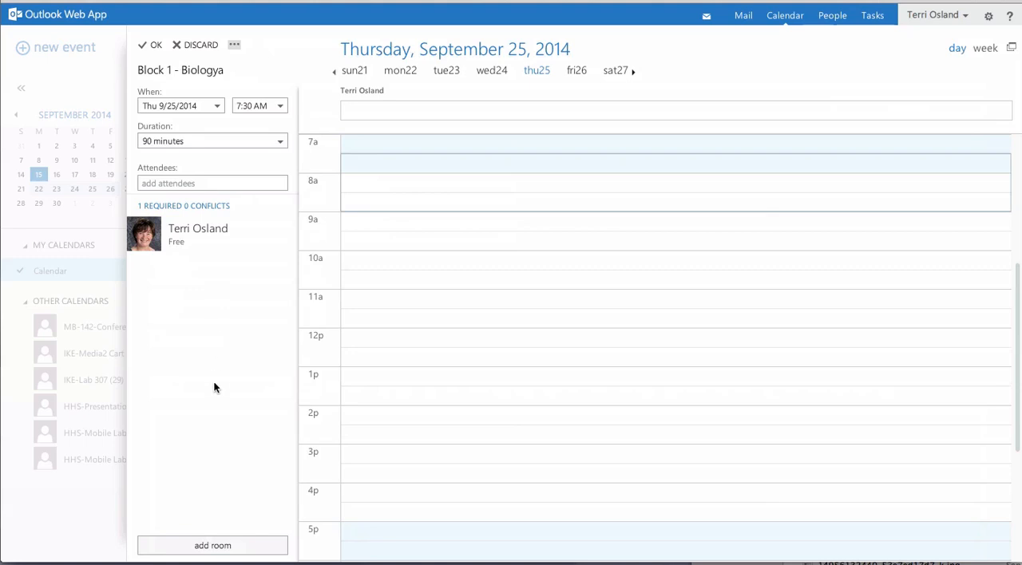
pyautogui.click(218, 550)
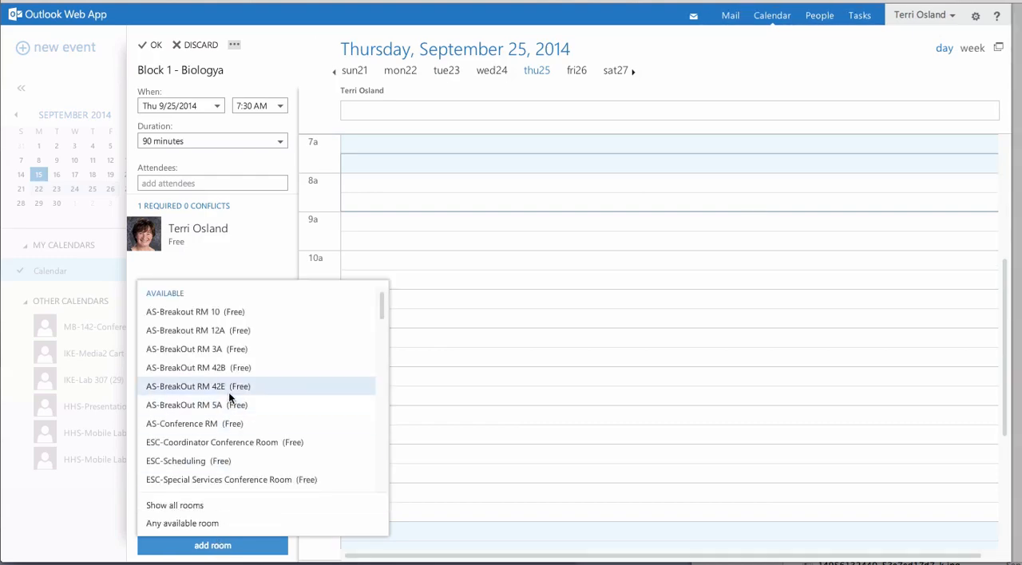
pyautogui.scroll(-1, 236, 333)
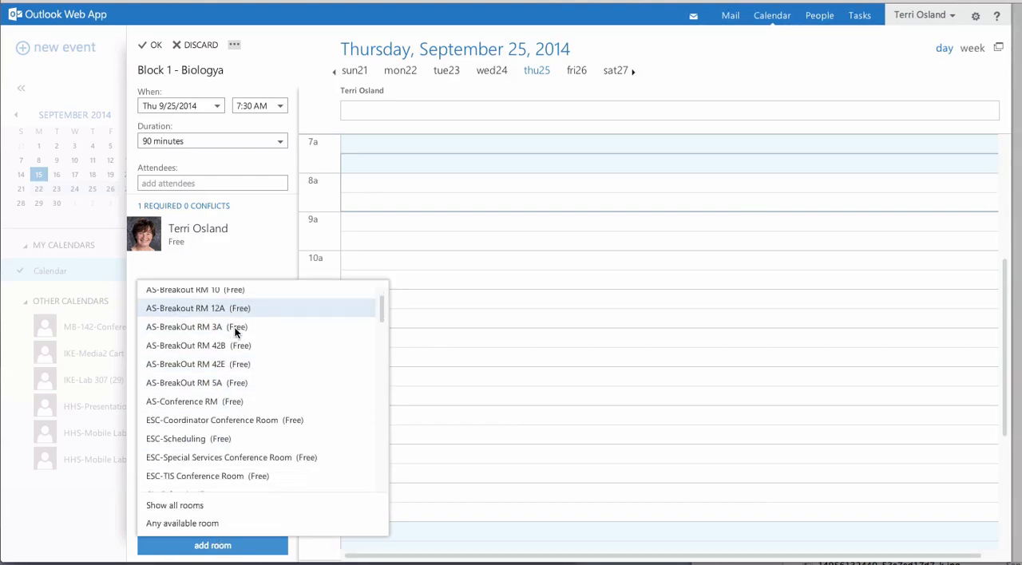
pyautogui.scroll(-3, 235, 345)
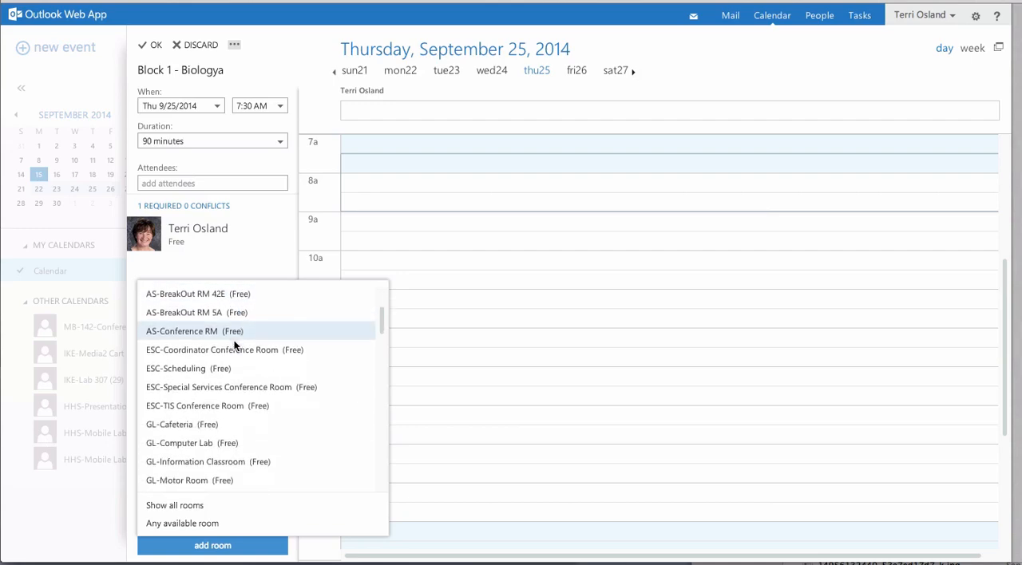
pyautogui.scroll(-6, 234, 345)
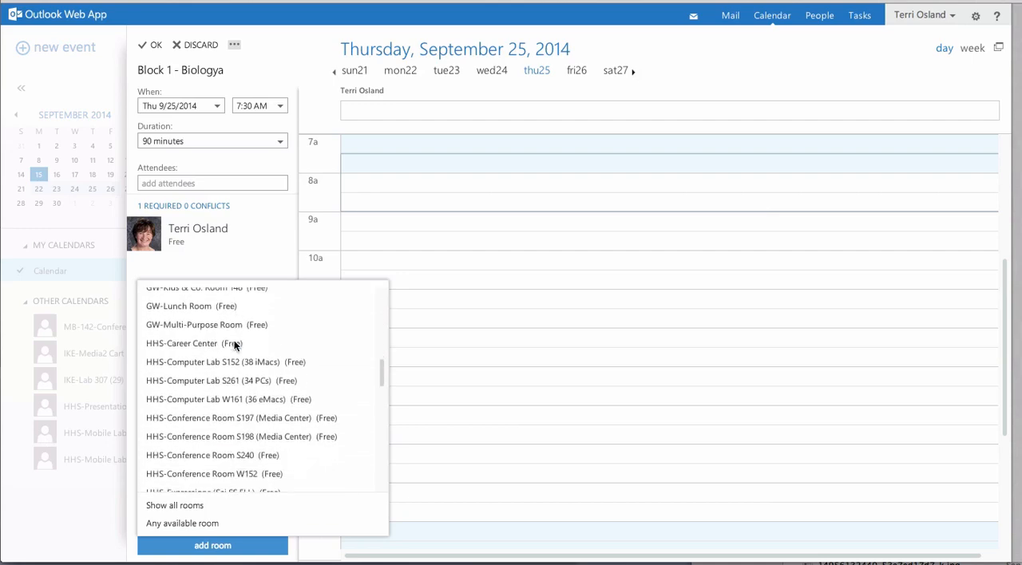
pyautogui.scroll(-3, 234, 343)
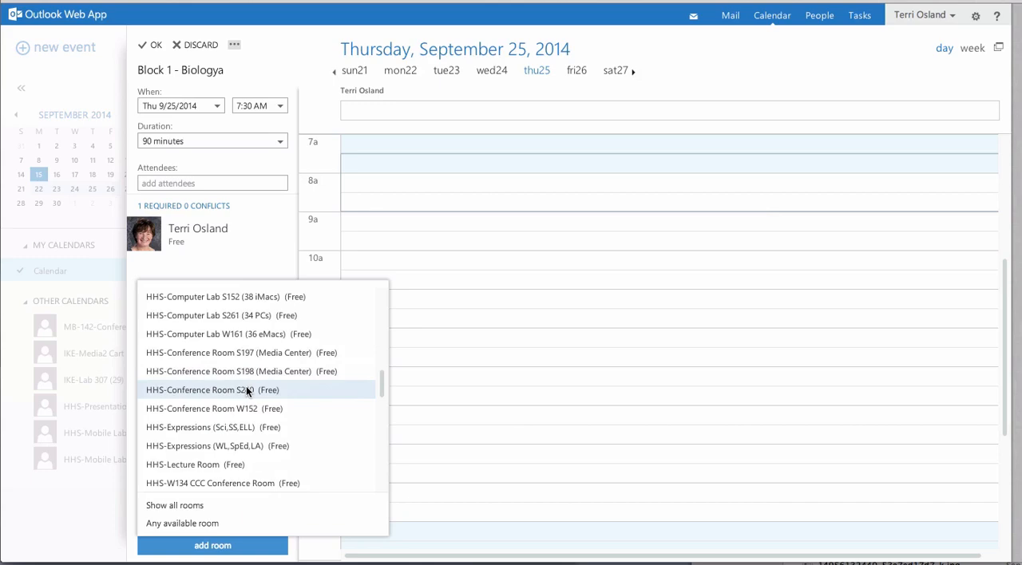
pyautogui.scroll(2, 248, 392)
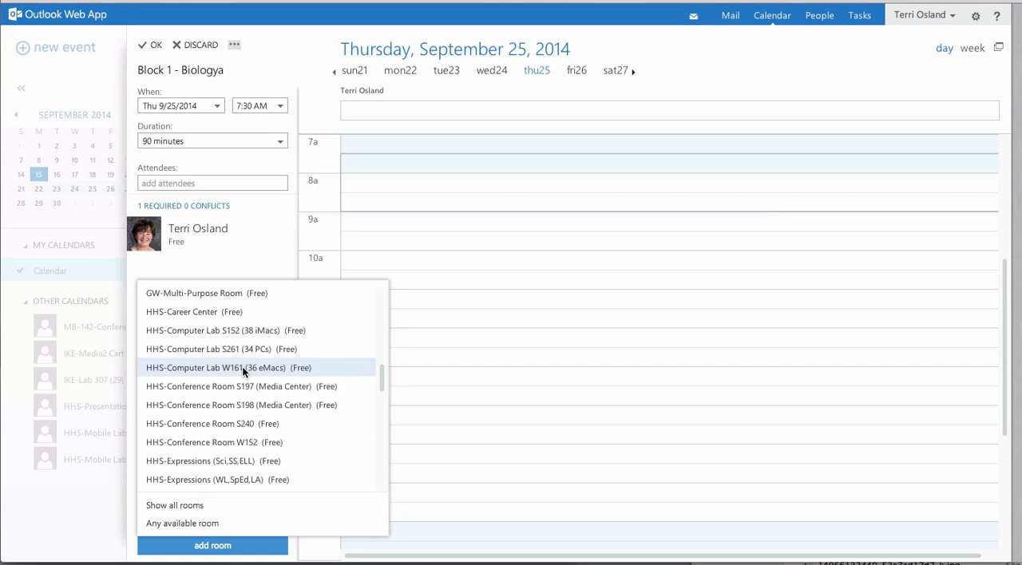
pyautogui.scroll(1, 242, 367)
pyautogui.scroll(-1, 242, 367)
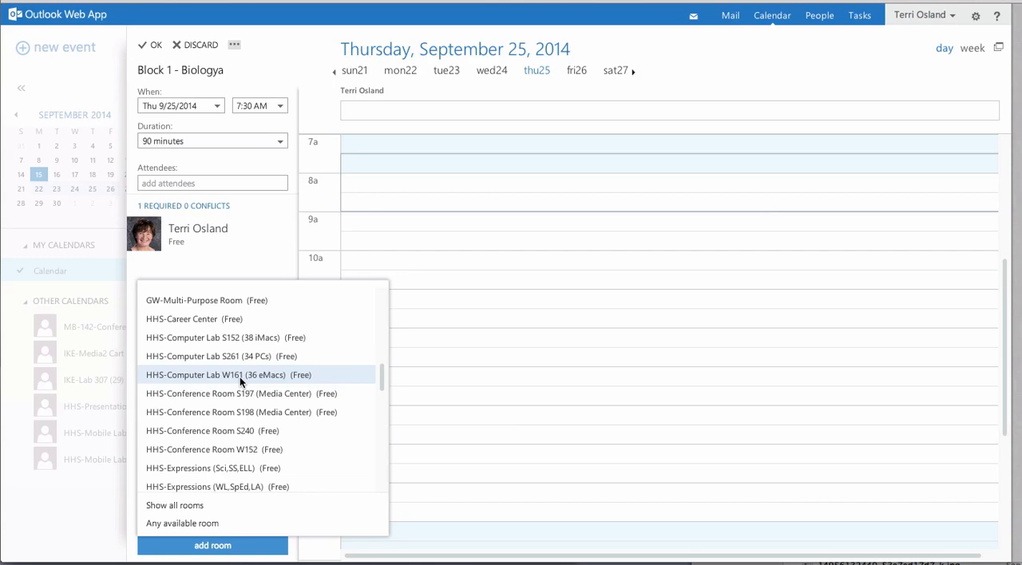
pyautogui.click(240, 377)
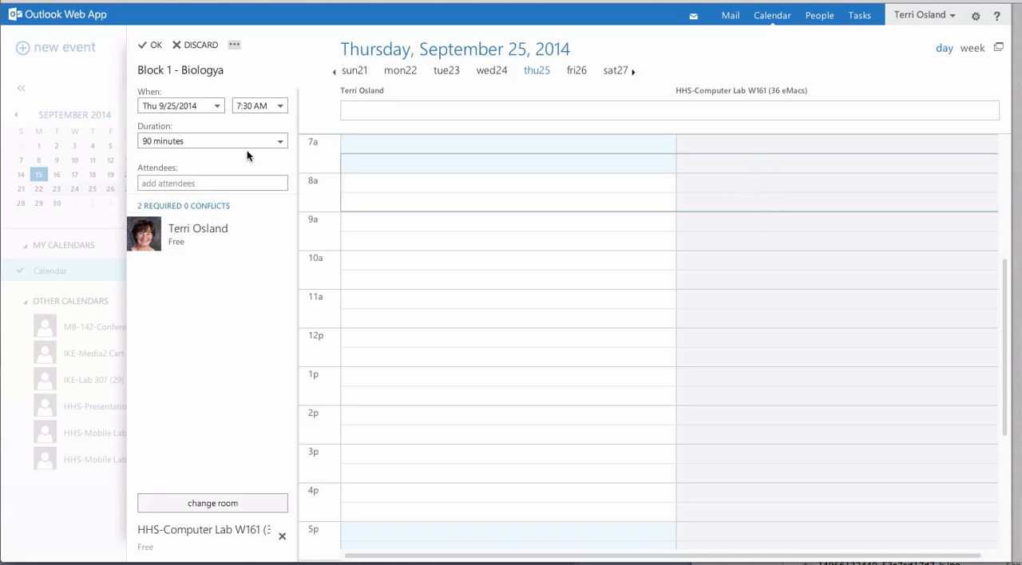
pyautogui.click(152, 48)
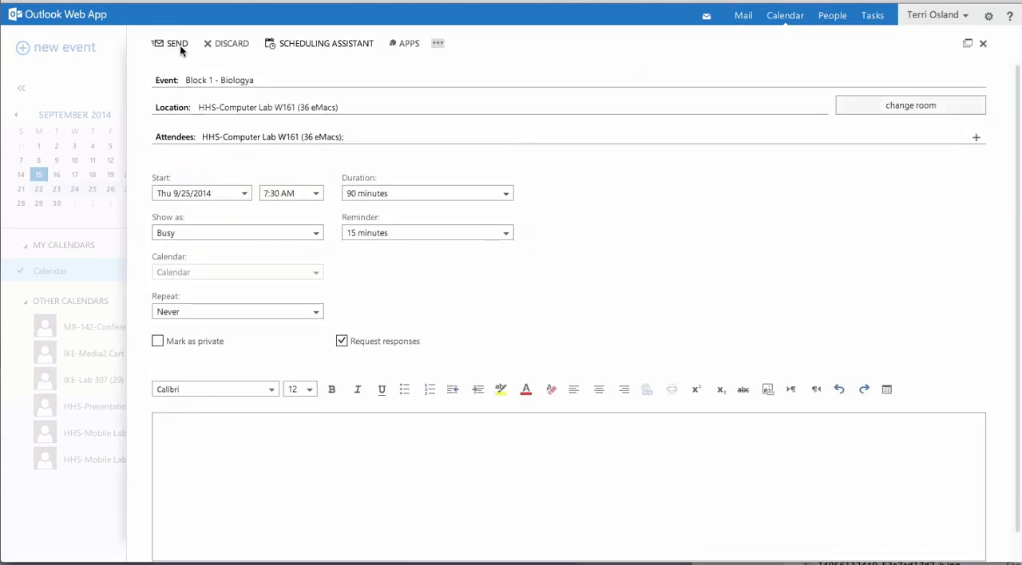
# Step: Discard the computer lab event without sending it to attendees
pyautogui.click(221, 43)
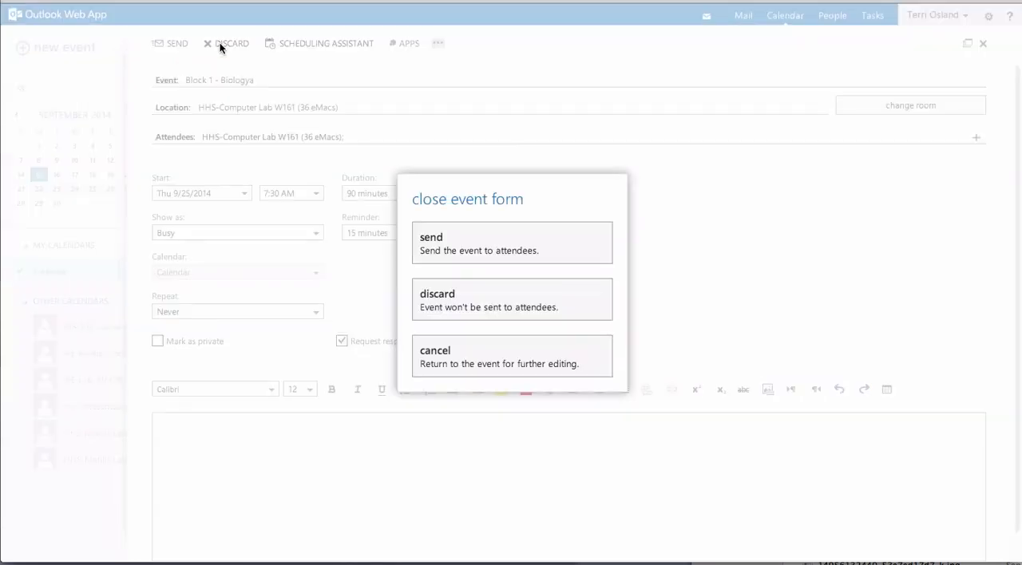
pyautogui.click(471, 306)
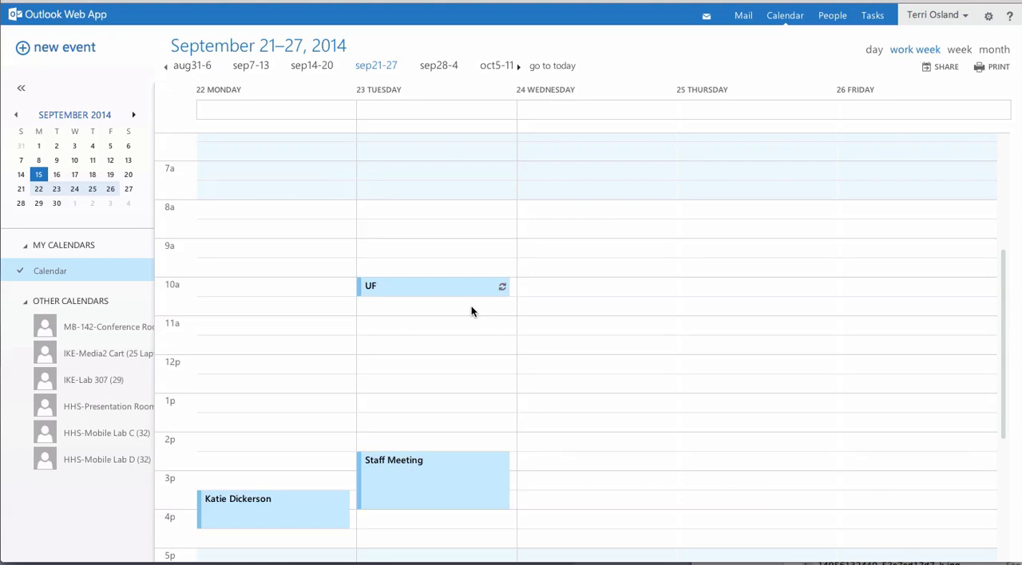
# Step: Create a new event on Thursday, September 25 at 7:30 AM titled "Block 1 - Biology"
pyautogui.doubleClick(705, 194)
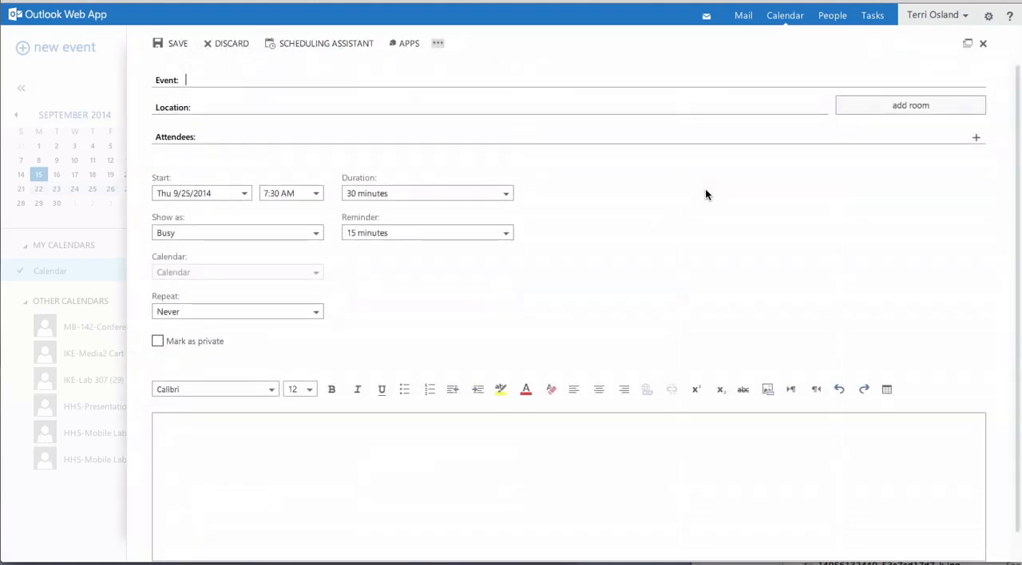
pyautogui.write('Block 4 - Biology')
pyautogui.doubleClick(212, 82)
pyautogui.write('1')
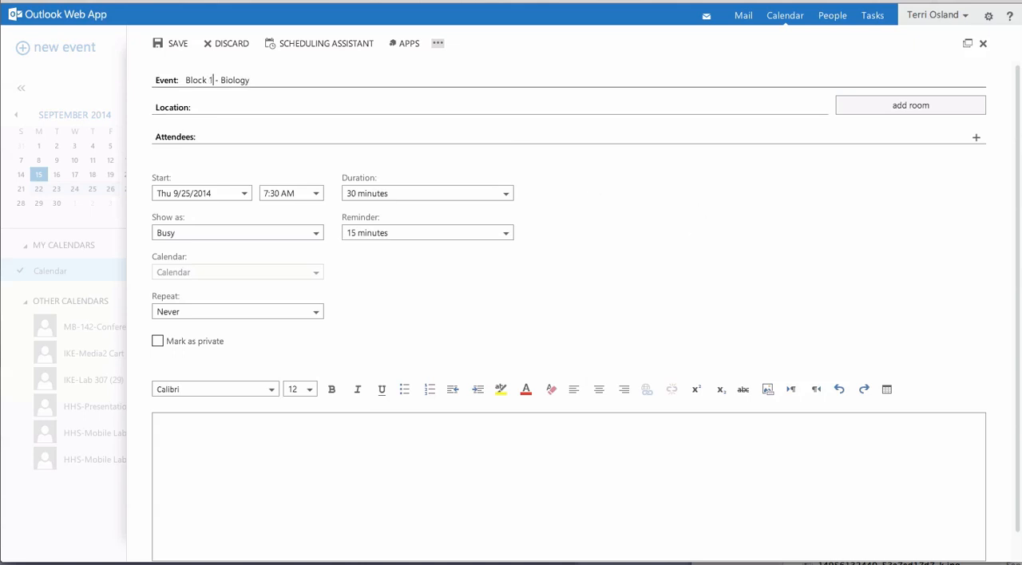
# Step: Set the event's duration to 90 minutes and open the Scheduling Assistant
pyautogui.click(397, 195)
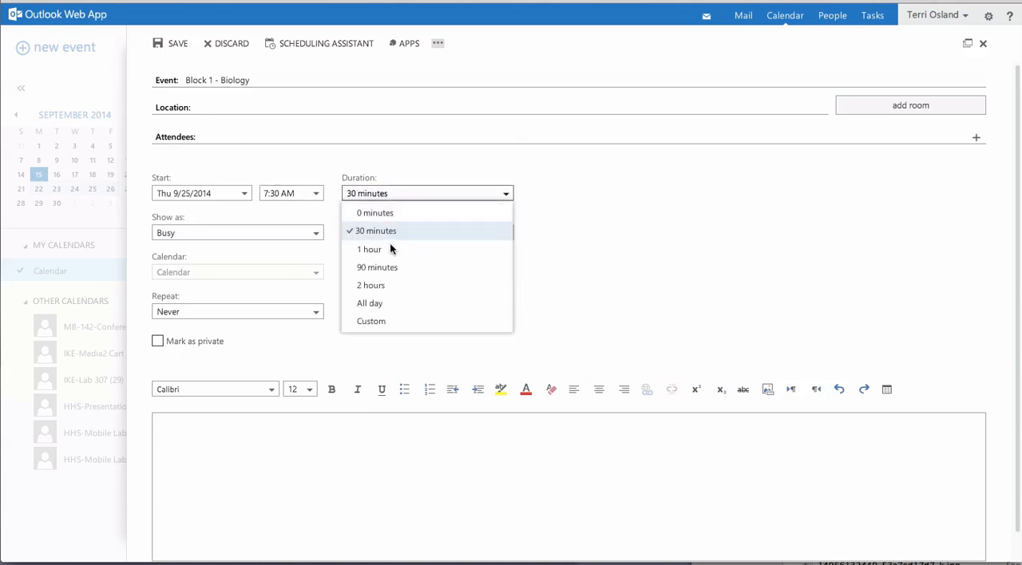
pyautogui.click(387, 264)
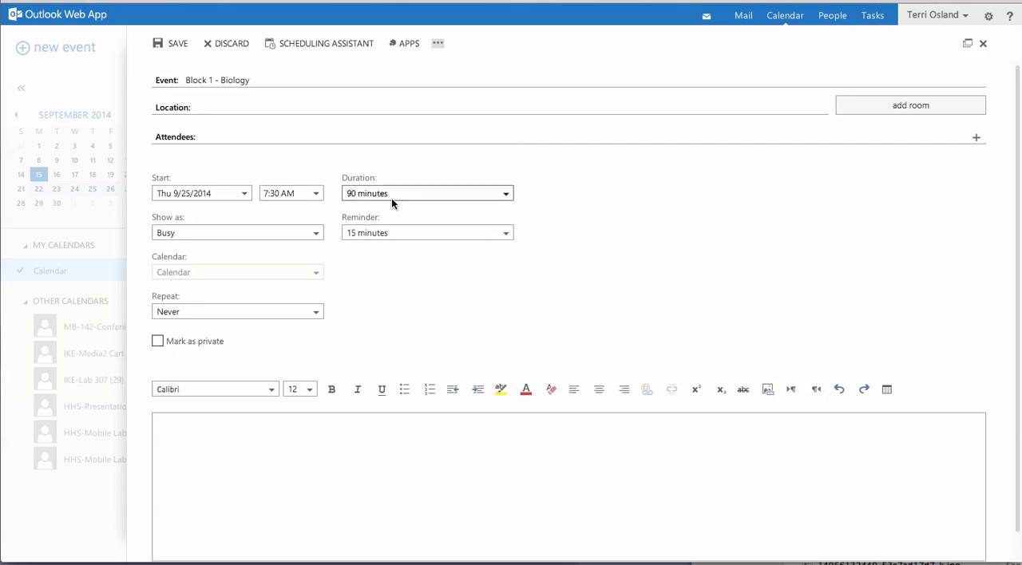
pyautogui.click(325, 42)
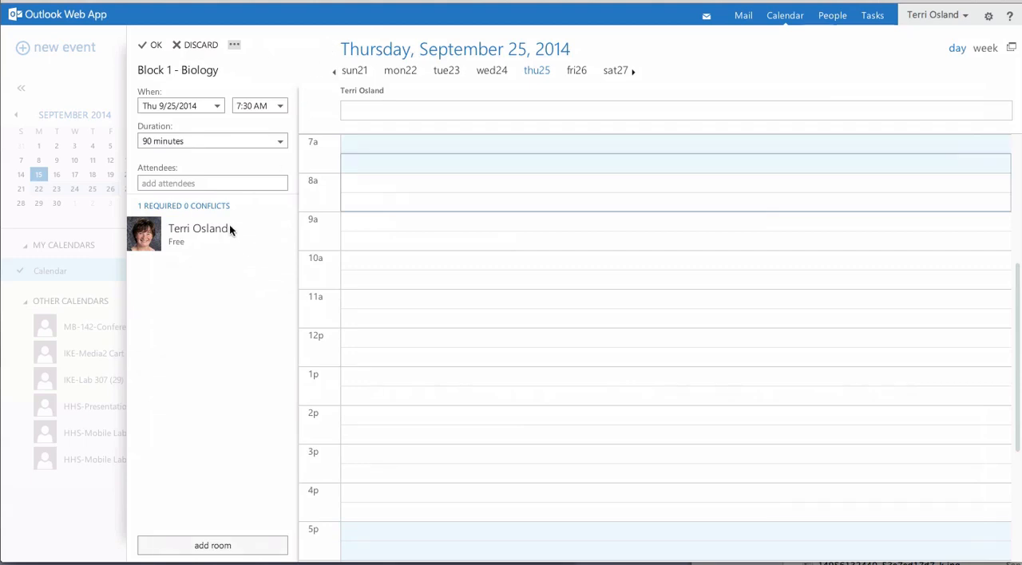
# Step: Search the contacts and directory for "hhs-" and add HHS-Mobile Lab C (32) as an attendee
pyautogui.click(151, 189)
pyautogui.write('hhs-')
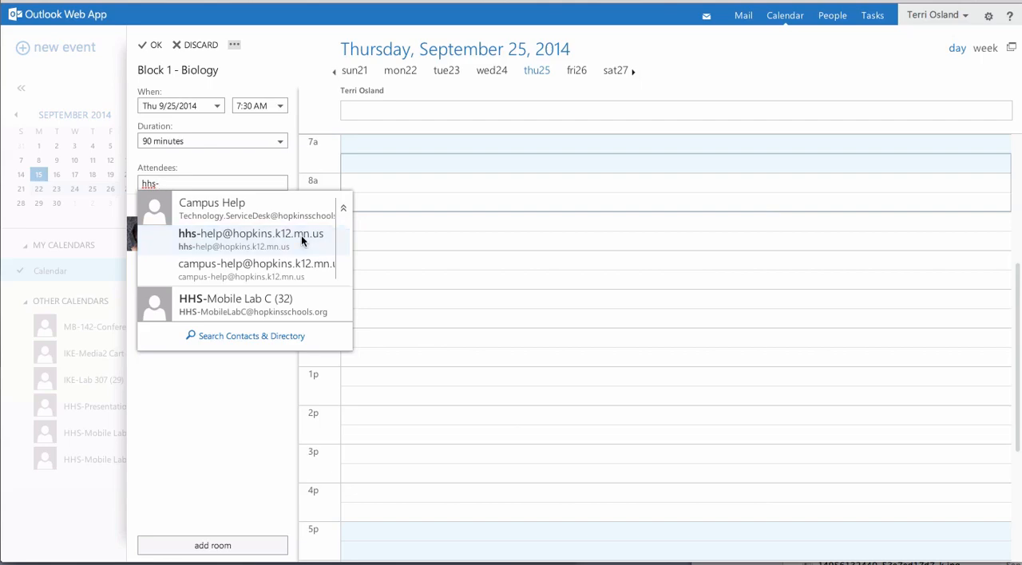
pyautogui.click(269, 336)
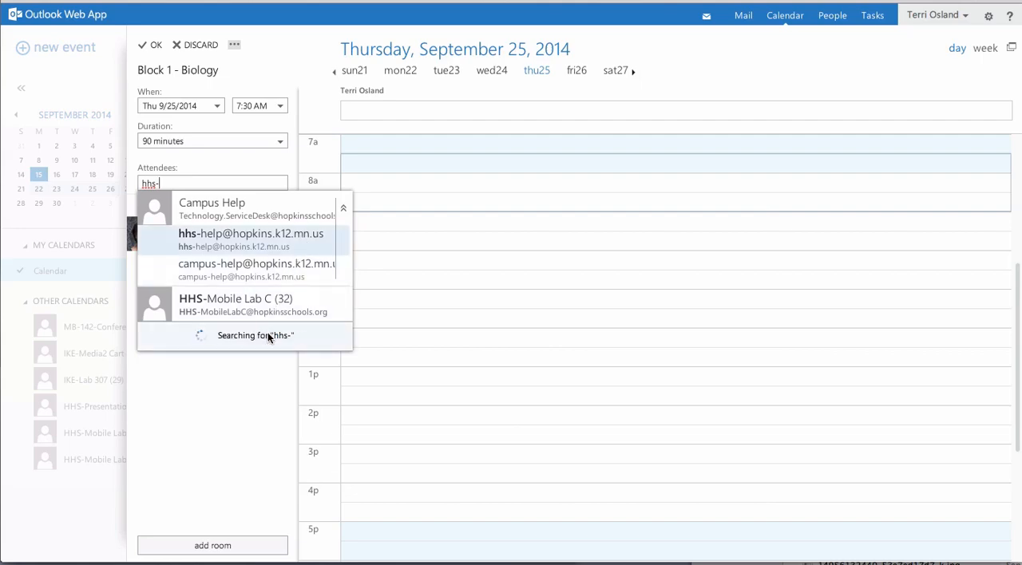
pyautogui.scroll(-1, 268, 327)
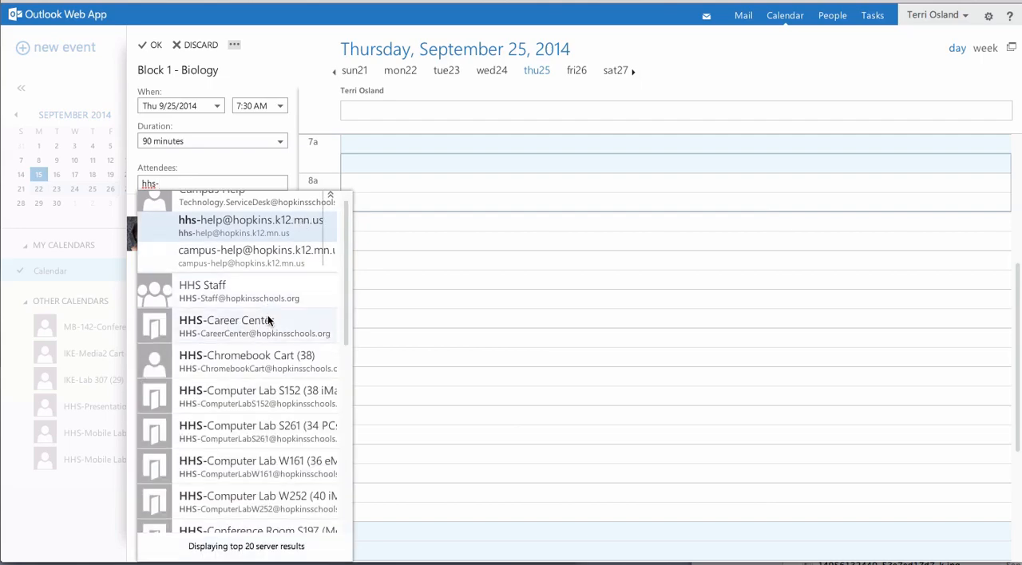
pyautogui.scroll(-1, 269, 320)
pyautogui.scroll(-1, 268, 315)
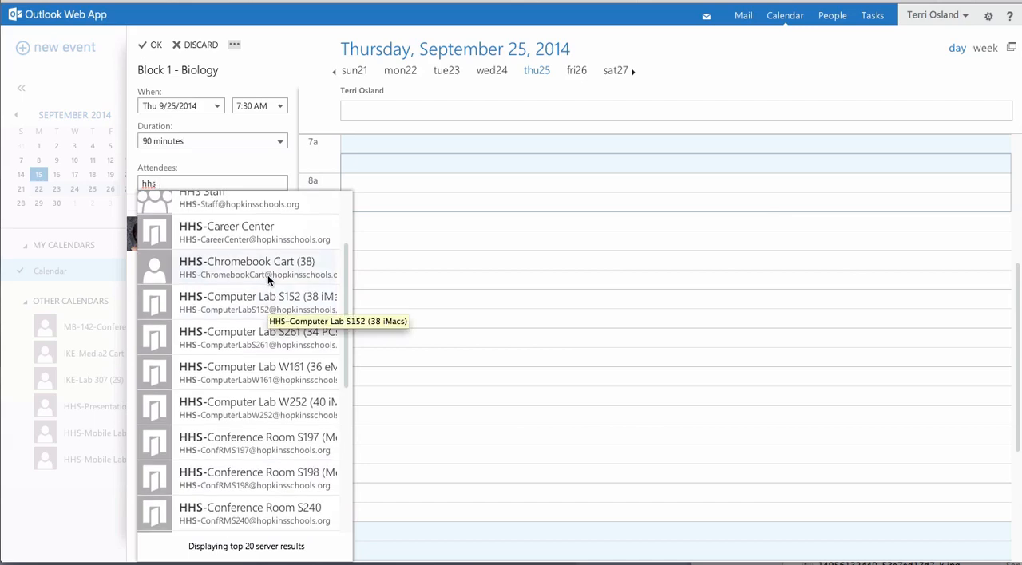
pyautogui.scroll(-4, 261, 321)
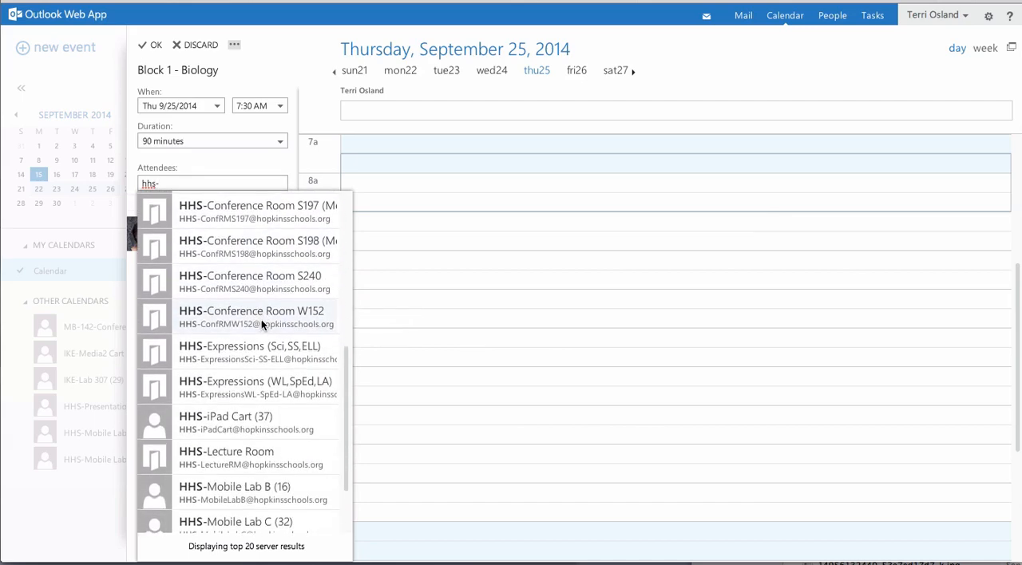
pyautogui.scroll(-2, 261, 319)
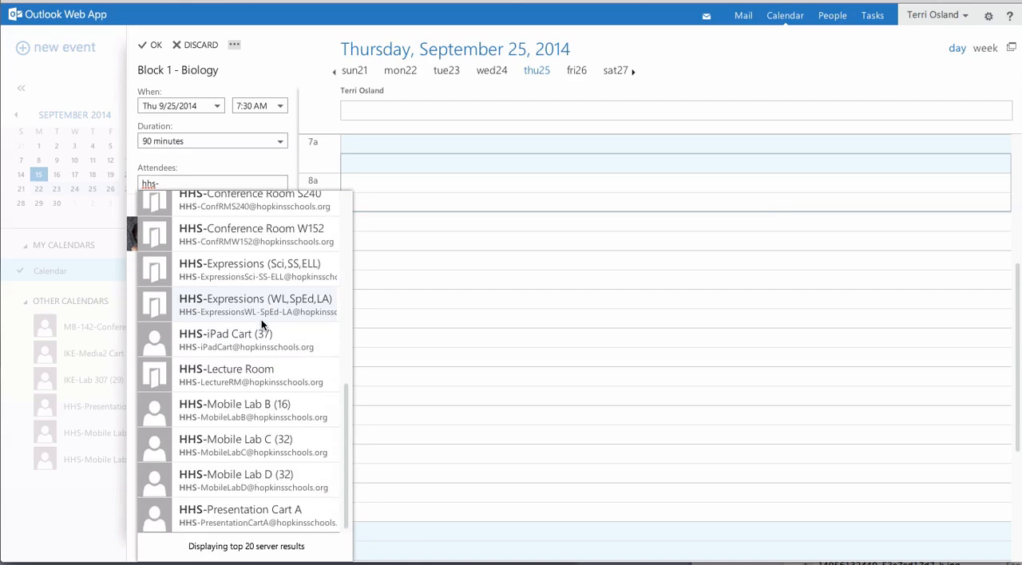
pyautogui.click(248, 440)
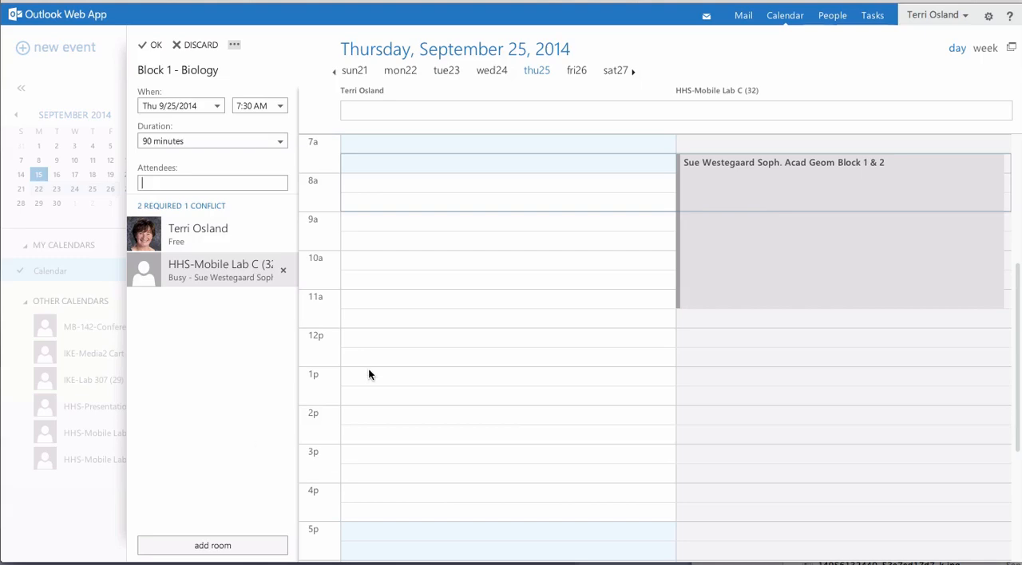
# Step: Check HHS-Mobile Lab C's schedule on September 25 and remove it from the attendees
pyautogui.scroll(1, 455, 332)
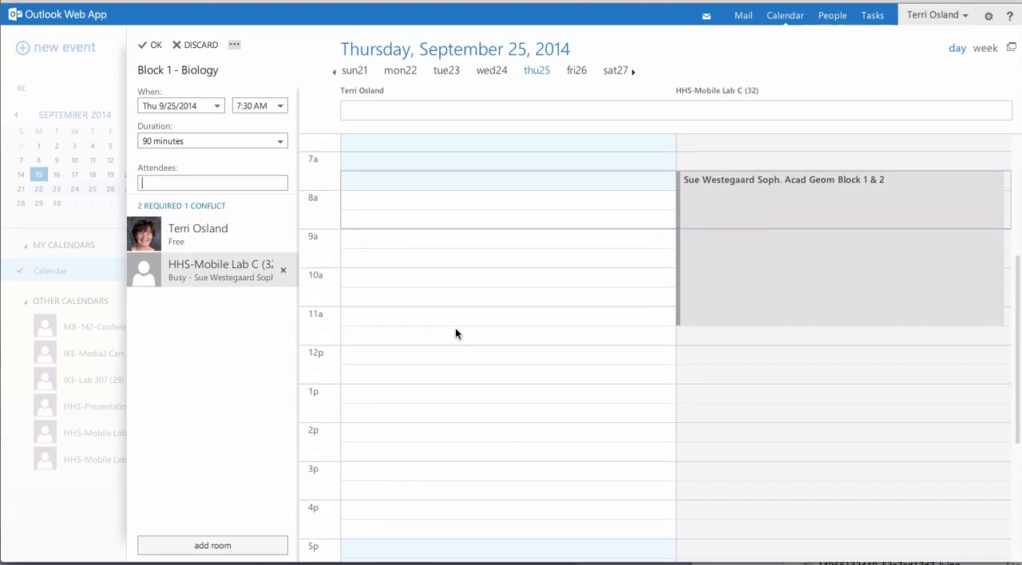
pyautogui.scroll(1, 455, 334)
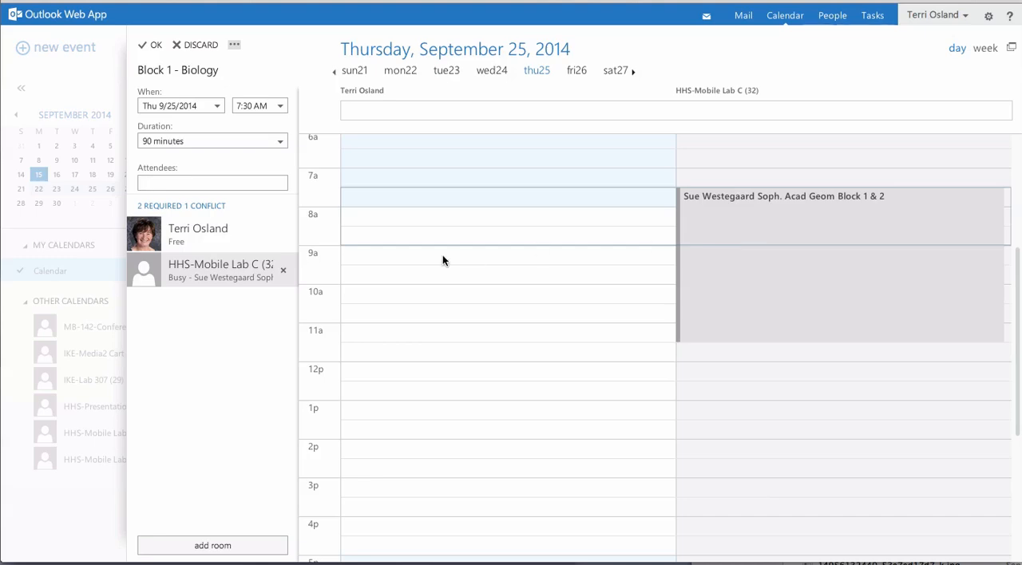
pyautogui.click(282, 270)
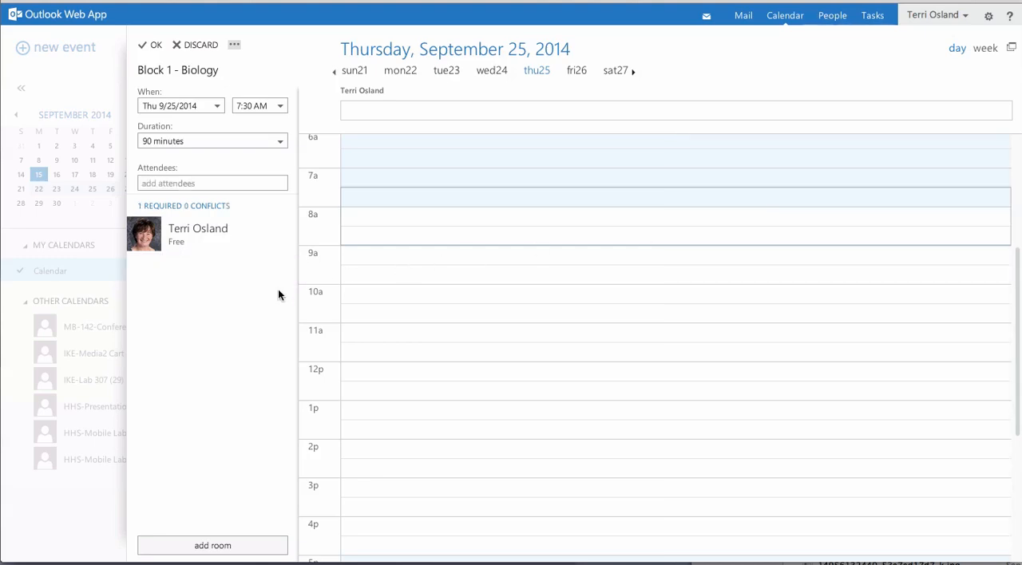
# Step: Search the contacts and directory for "hhs-", add HHS-Mobile Lab D (32) as an attendee, and accept the scheduling choices
pyautogui.click(219, 185)
pyautogui.write('hh')
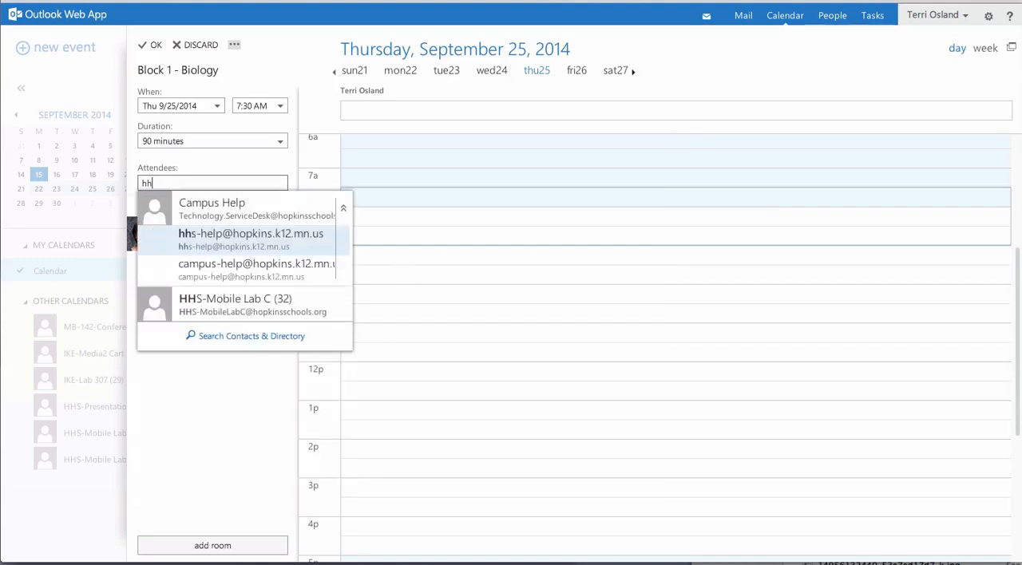
pyautogui.write('s-')
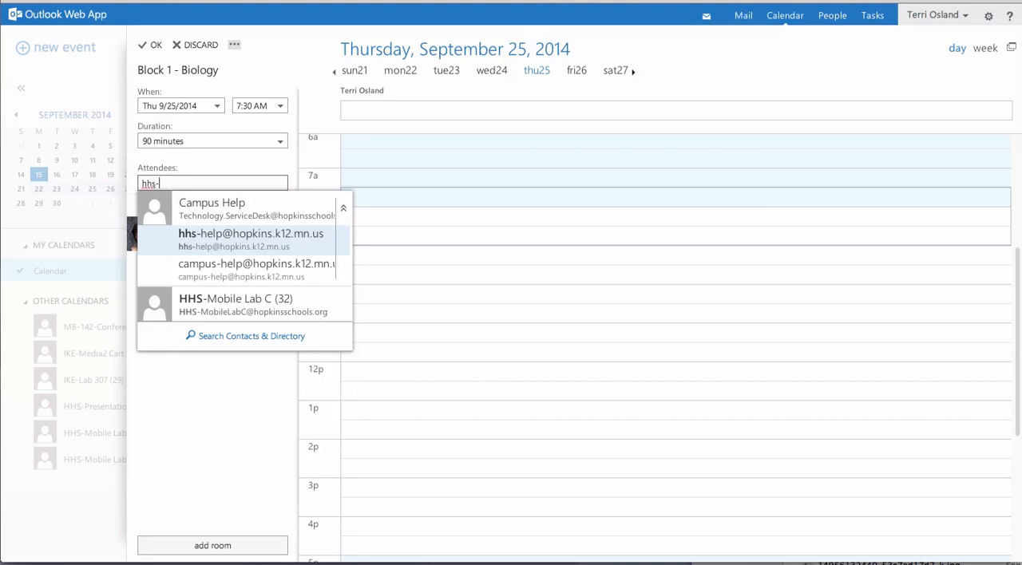
pyautogui.click(235, 331)
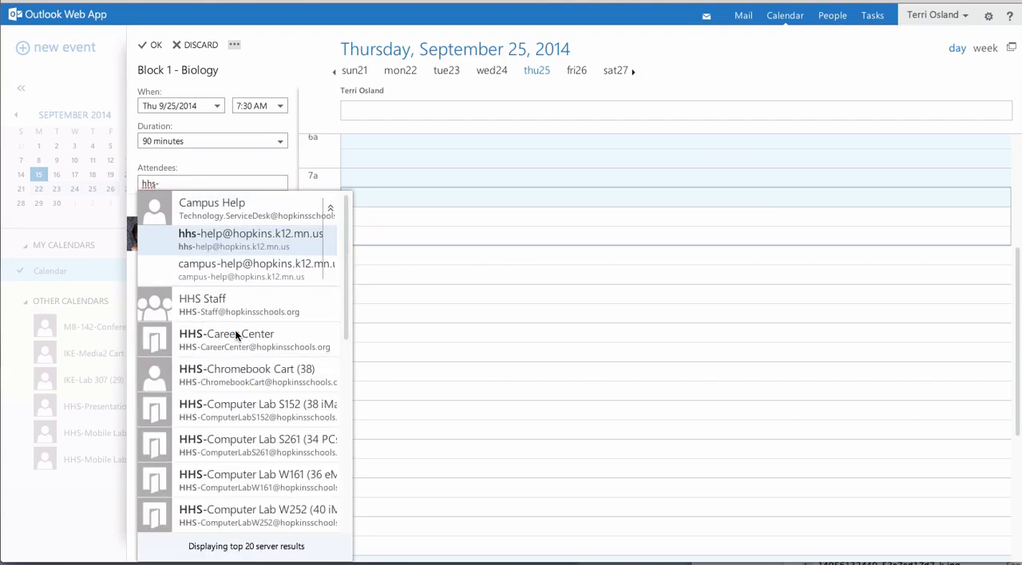
pyautogui.scroll(-3, 235, 331)
pyautogui.scroll(-3, 235, 330)
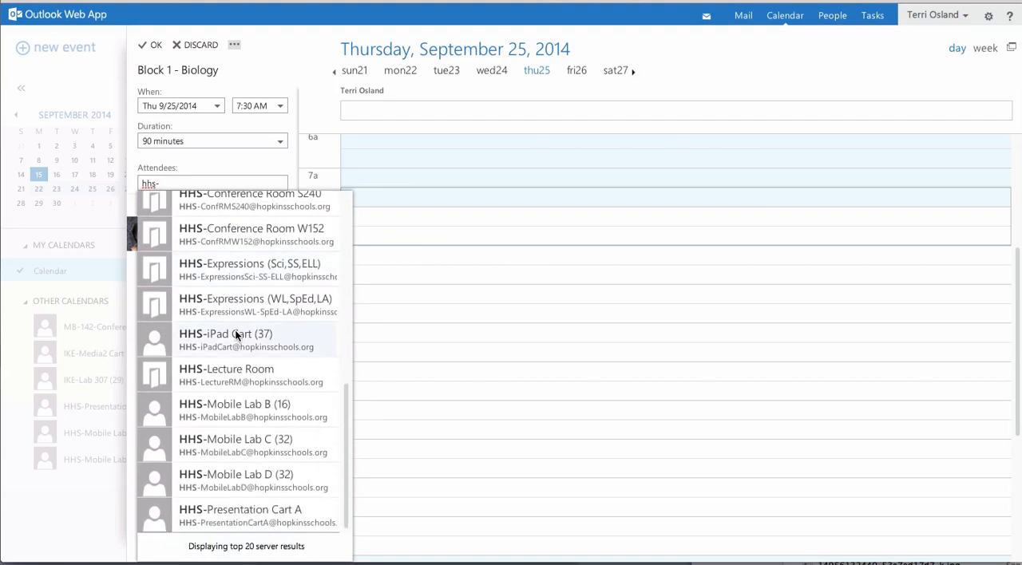
pyautogui.click(257, 484)
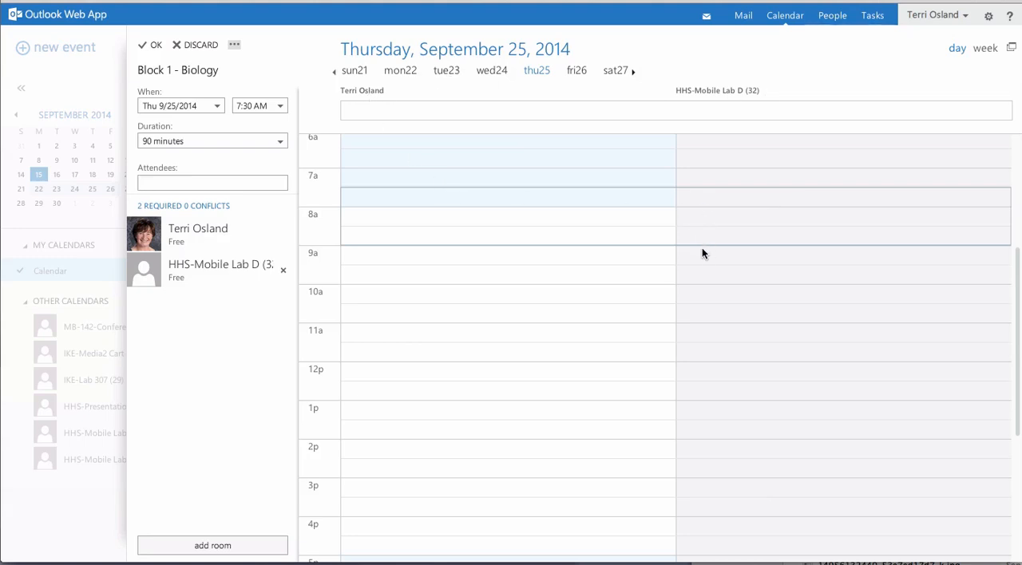
pyautogui.click(157, 45)
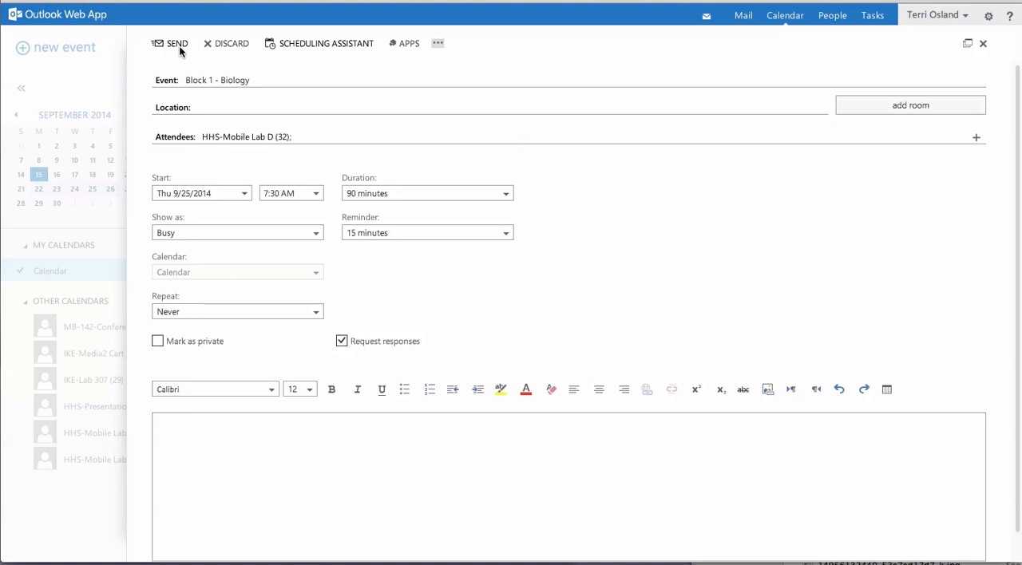
# Step: Discard the "Block 1 - Biology" event without sending it to attendees
pyautogui.click(232, 44)
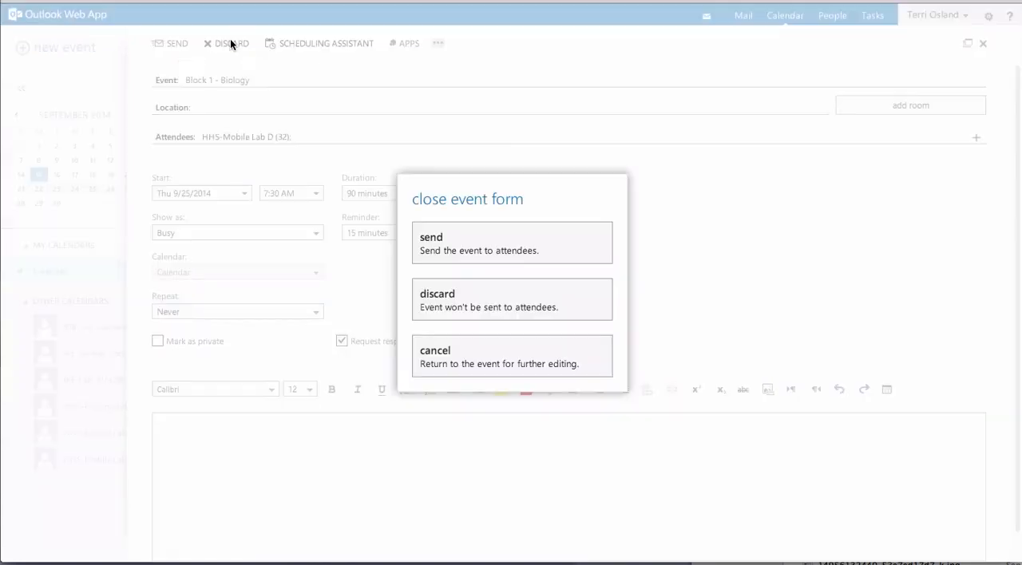
pyautogui.click(470, 308)
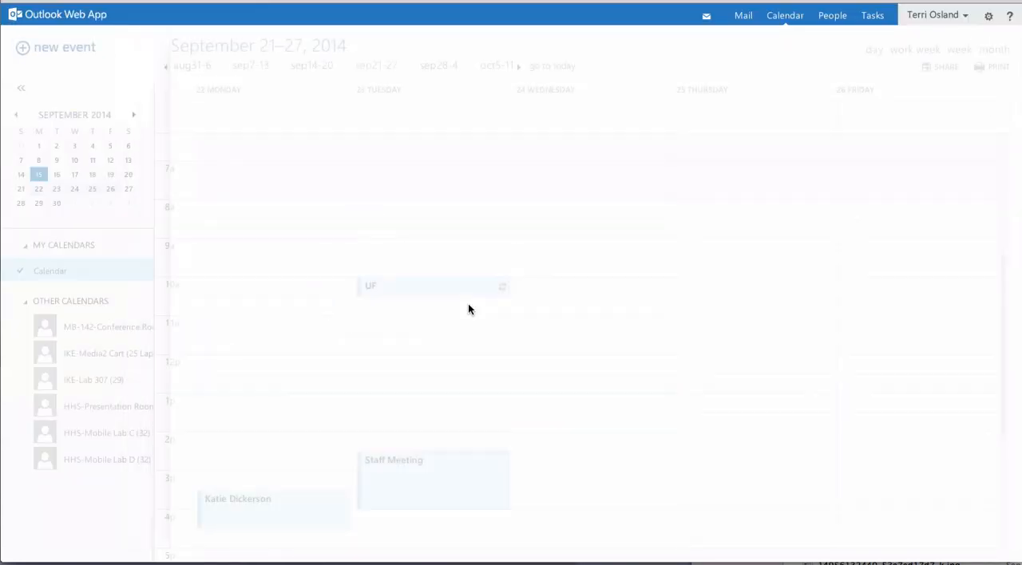